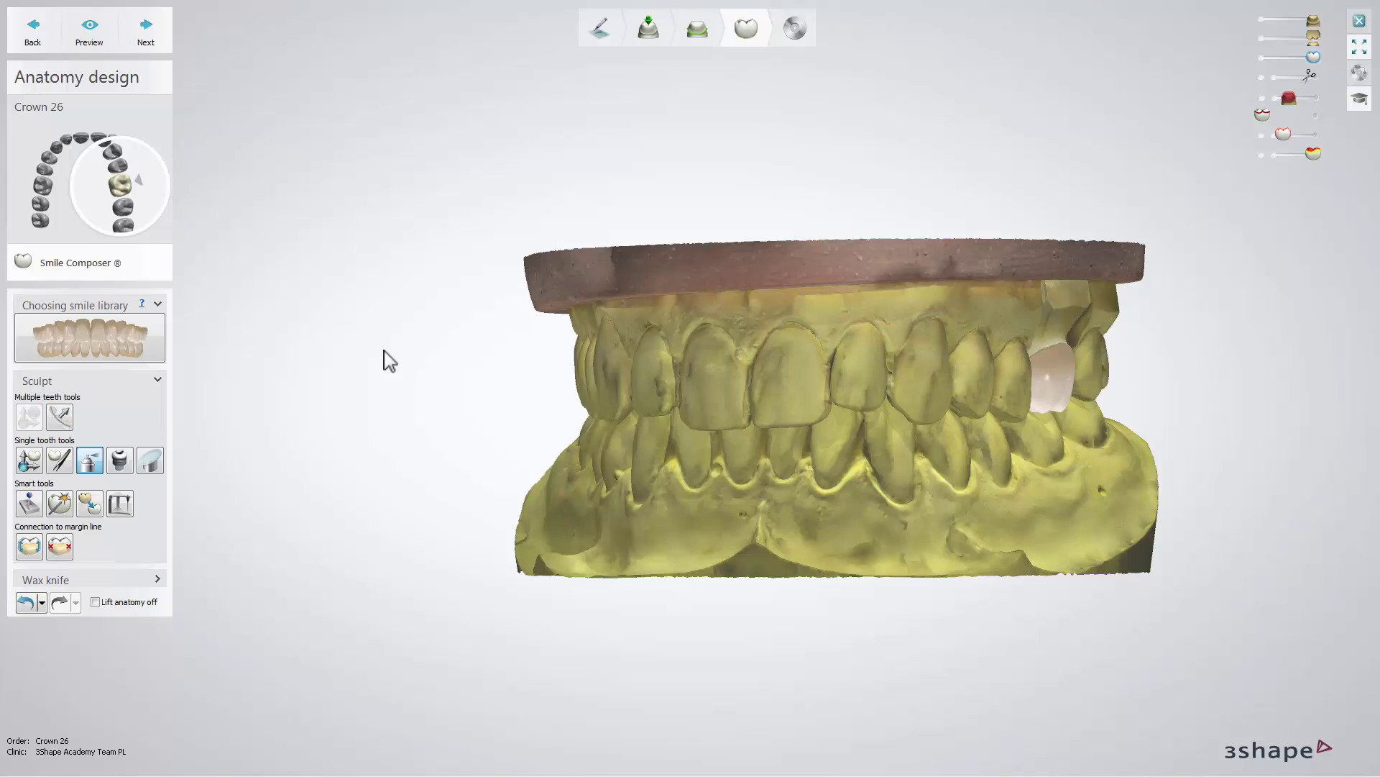
# - Turn on virtual articulation and slide the upper jaw left against the lower jaw
pyautogui.click(120, 504)
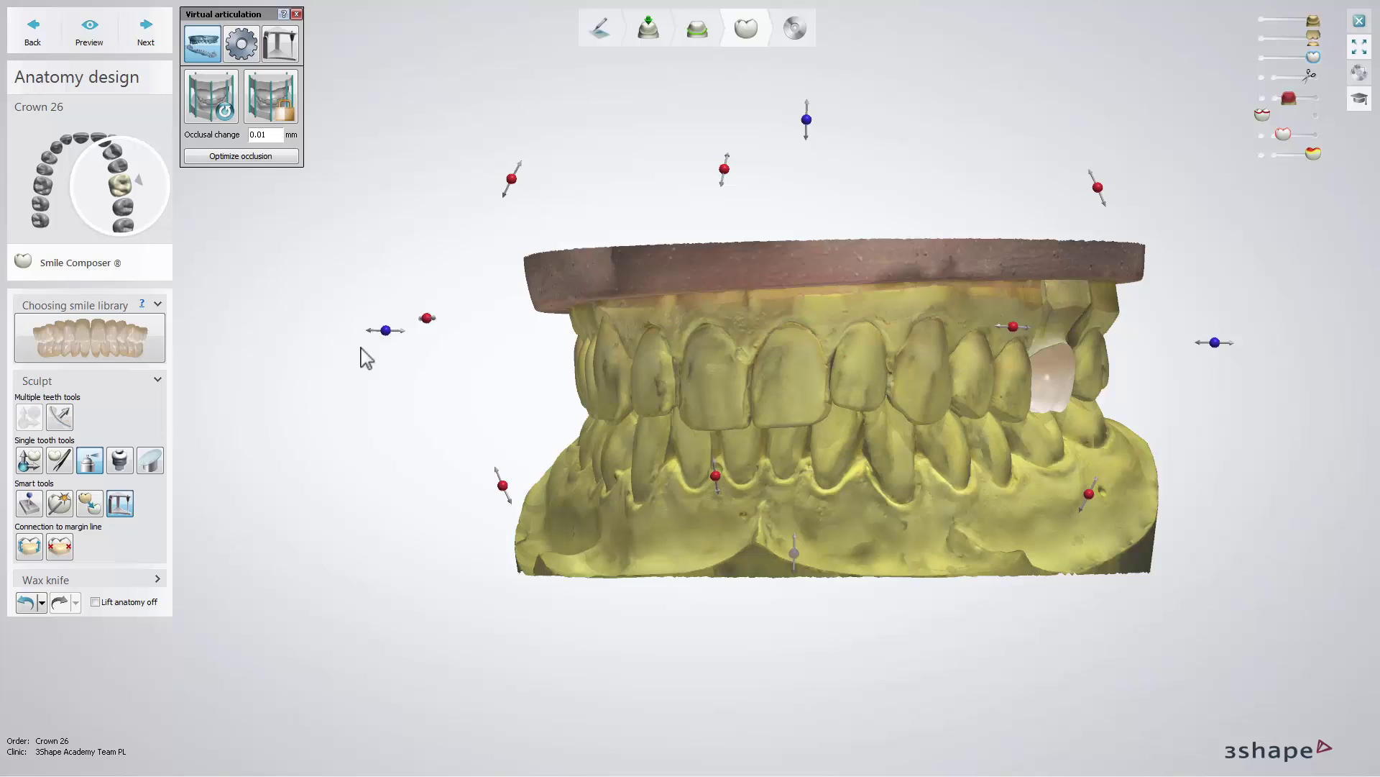
pyautogui.moveTo(389, 338)
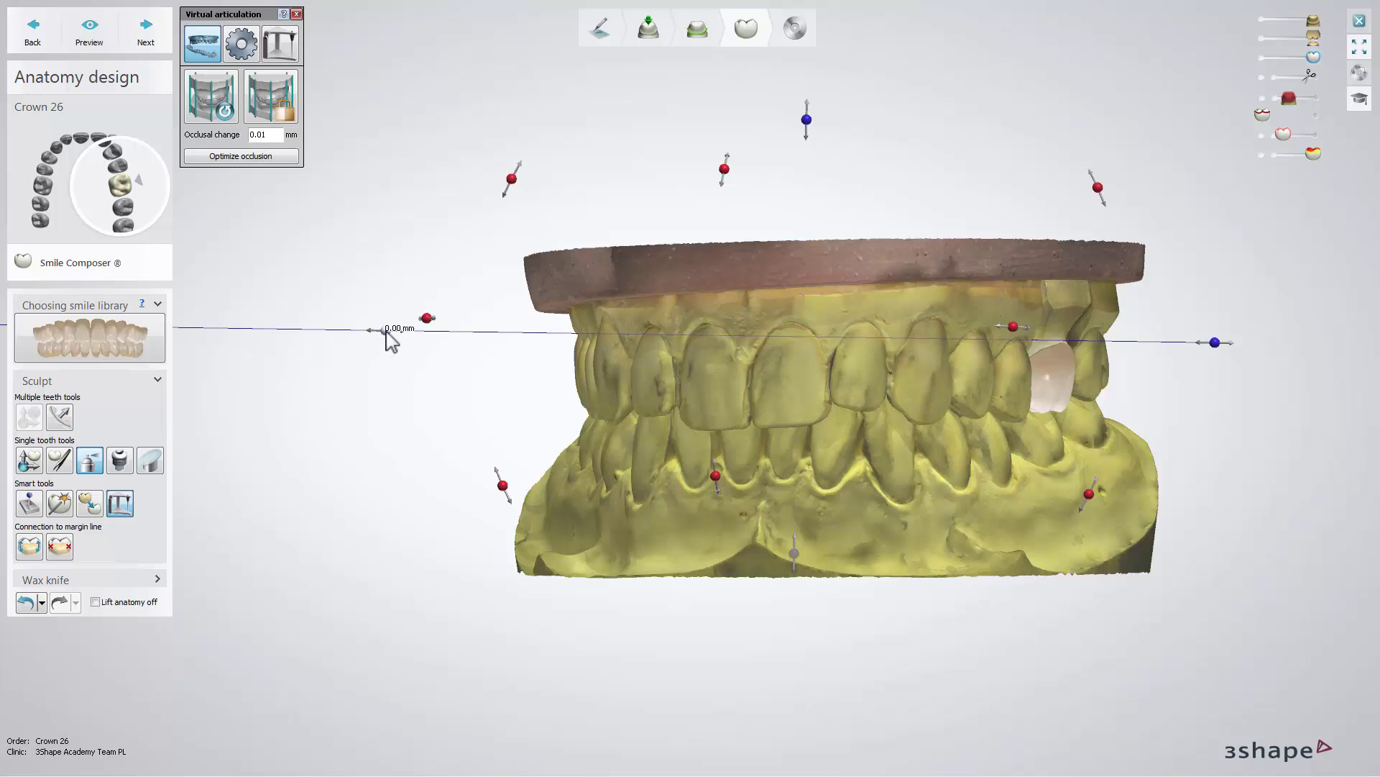
pyautogui.moveTo(388, 338); pyautogui.dragTo(357, 338)
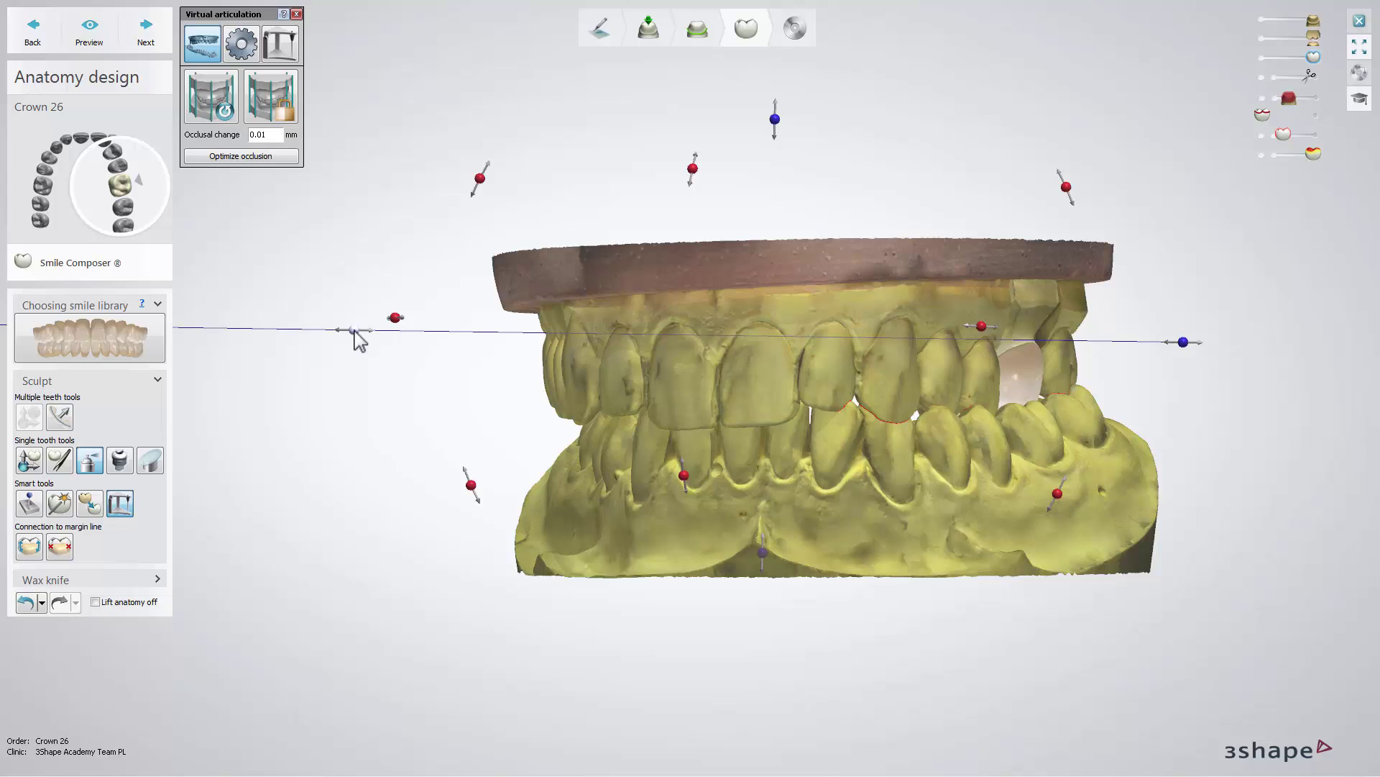
pyautogui.moveTo(359, 338); pyautogui.dragTo(354, 333)
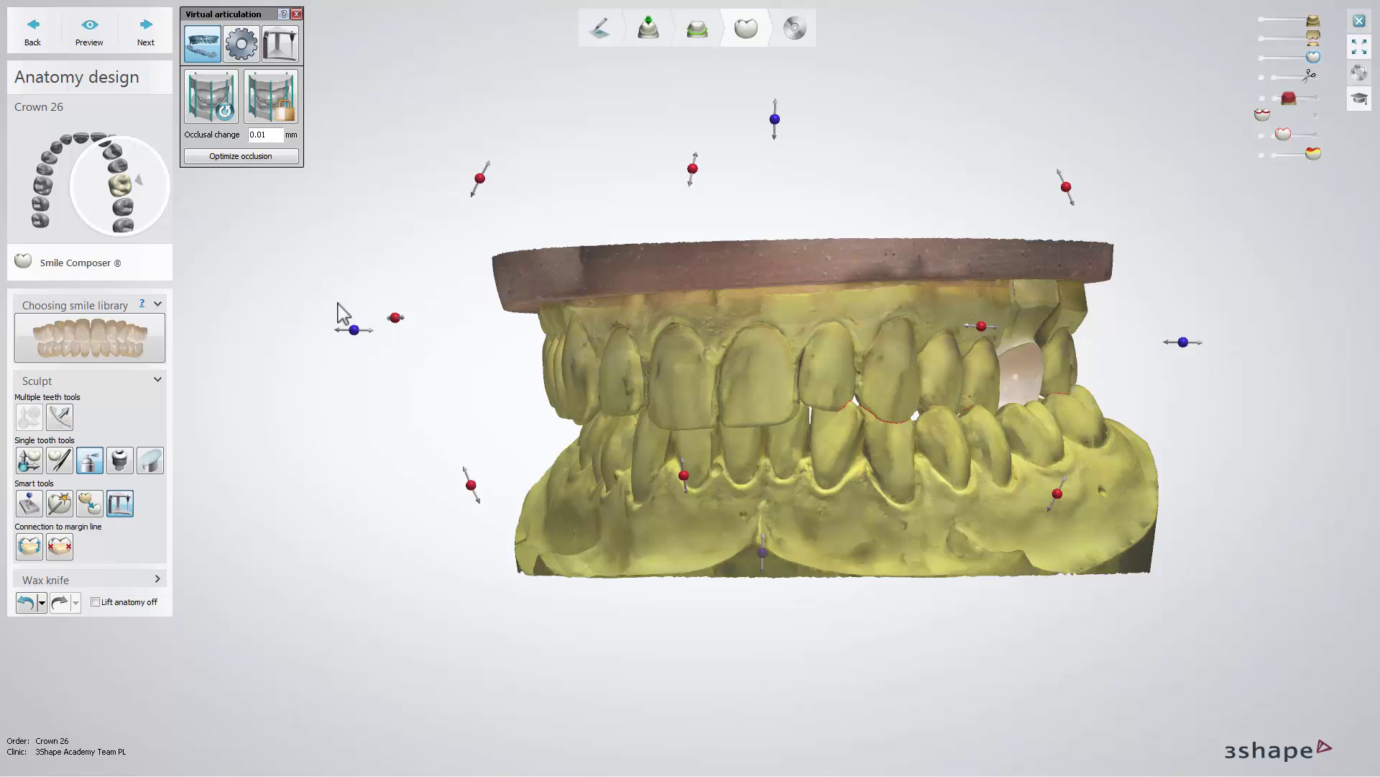
# - Reset the jaws to their closed bite at 0.01 mm occlusal change and inspect contacts from the front
pyautogui.click(212, 101)
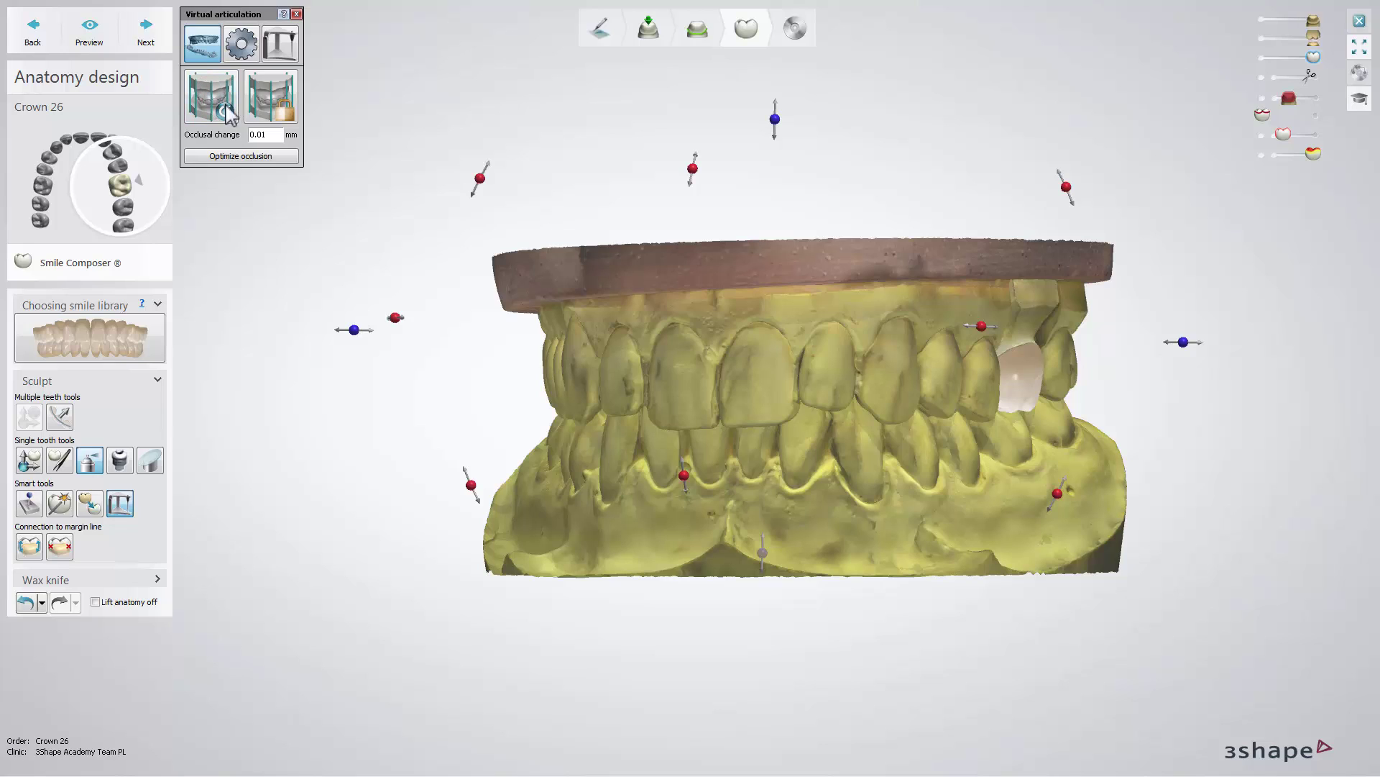
pyautogui.click(276, 132)
pyautogui.moveTo(278, 134); pyautogui.dragTo(278, 133)
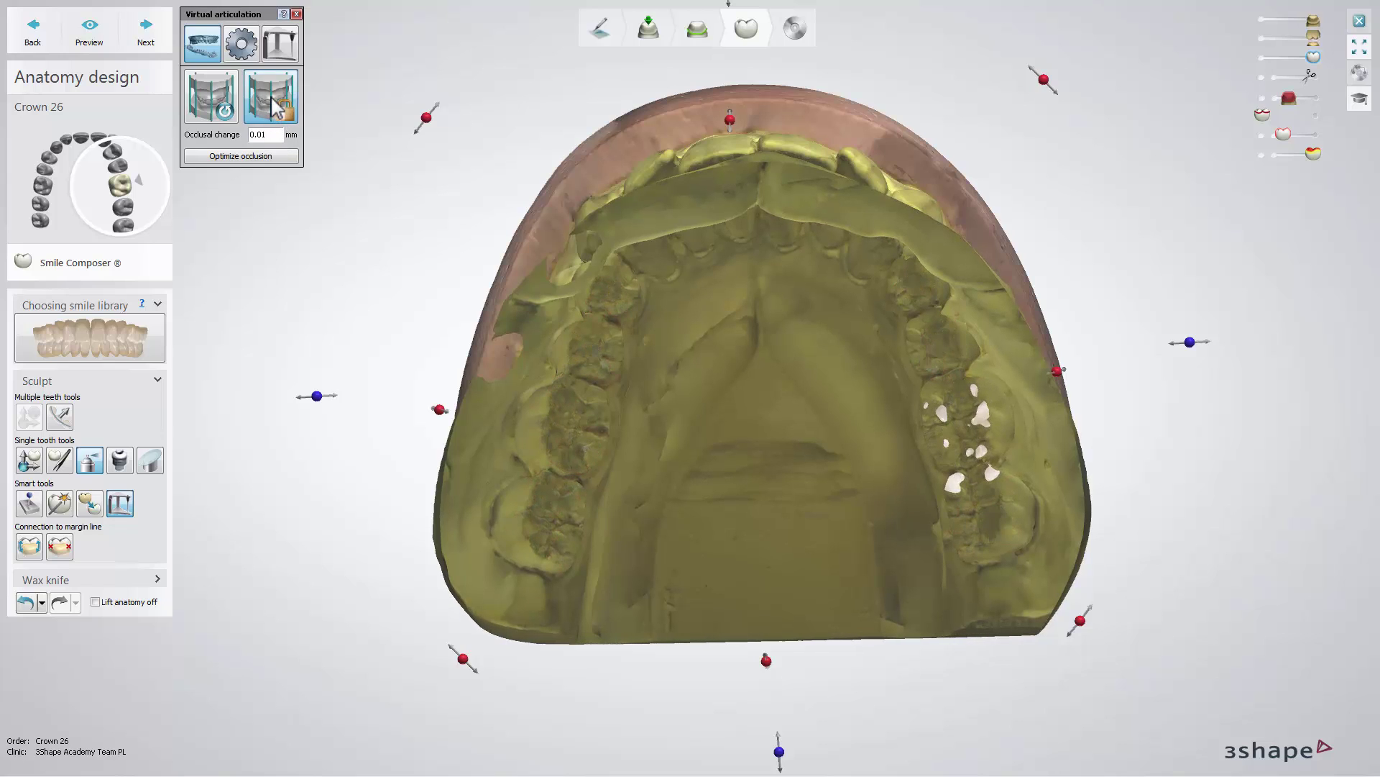
pyautogui.click(275, 105)
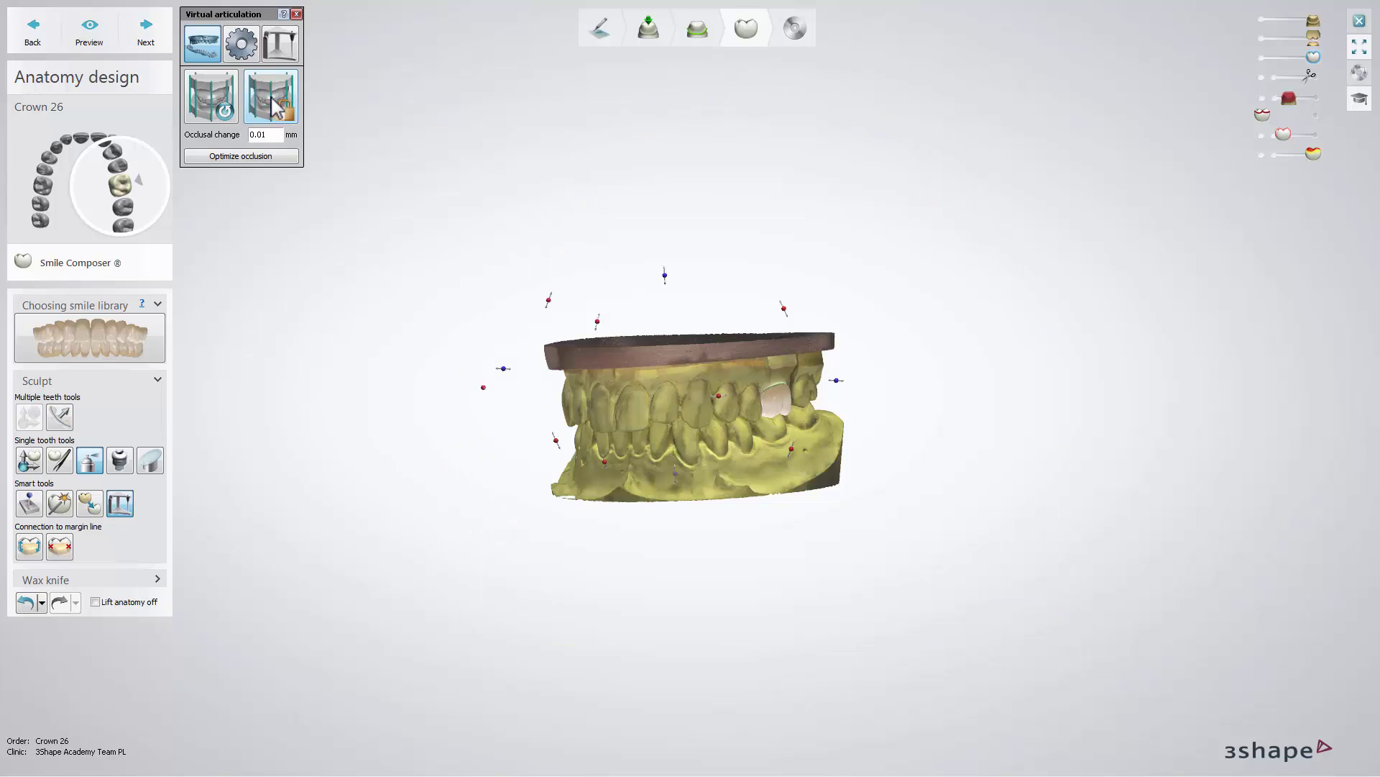
# - Switch the articulator from 3Shape Generic to SAM 2P and align its axis with the jaws
pyautogui.click(244, 46)
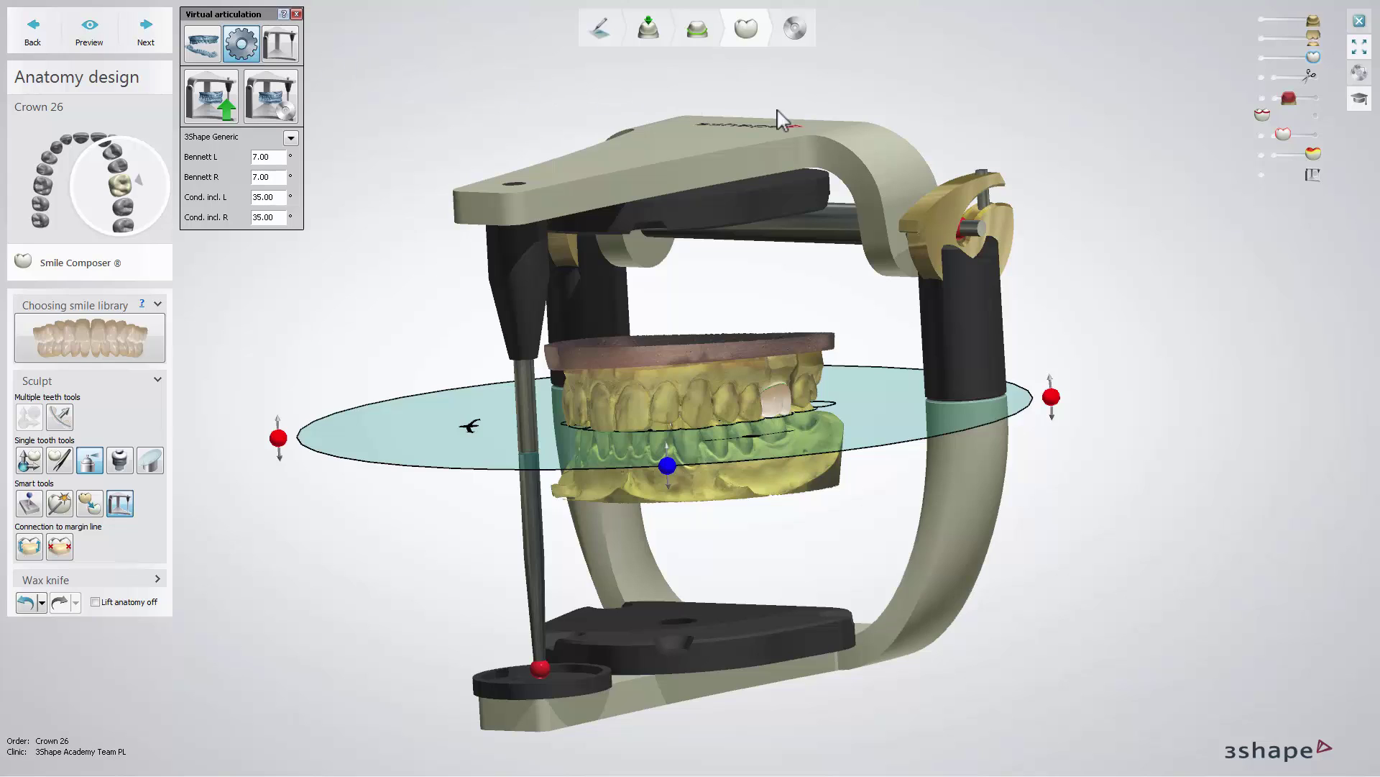
pyautogui.moveTo(1315, 180)
pyautogui.mouseDown()
pyautogui.moveTo(1261, 176)
pyautogui.moveTo(1316, 184)
pyautogui.mouseUp()
pyautogui.click(290, 139)
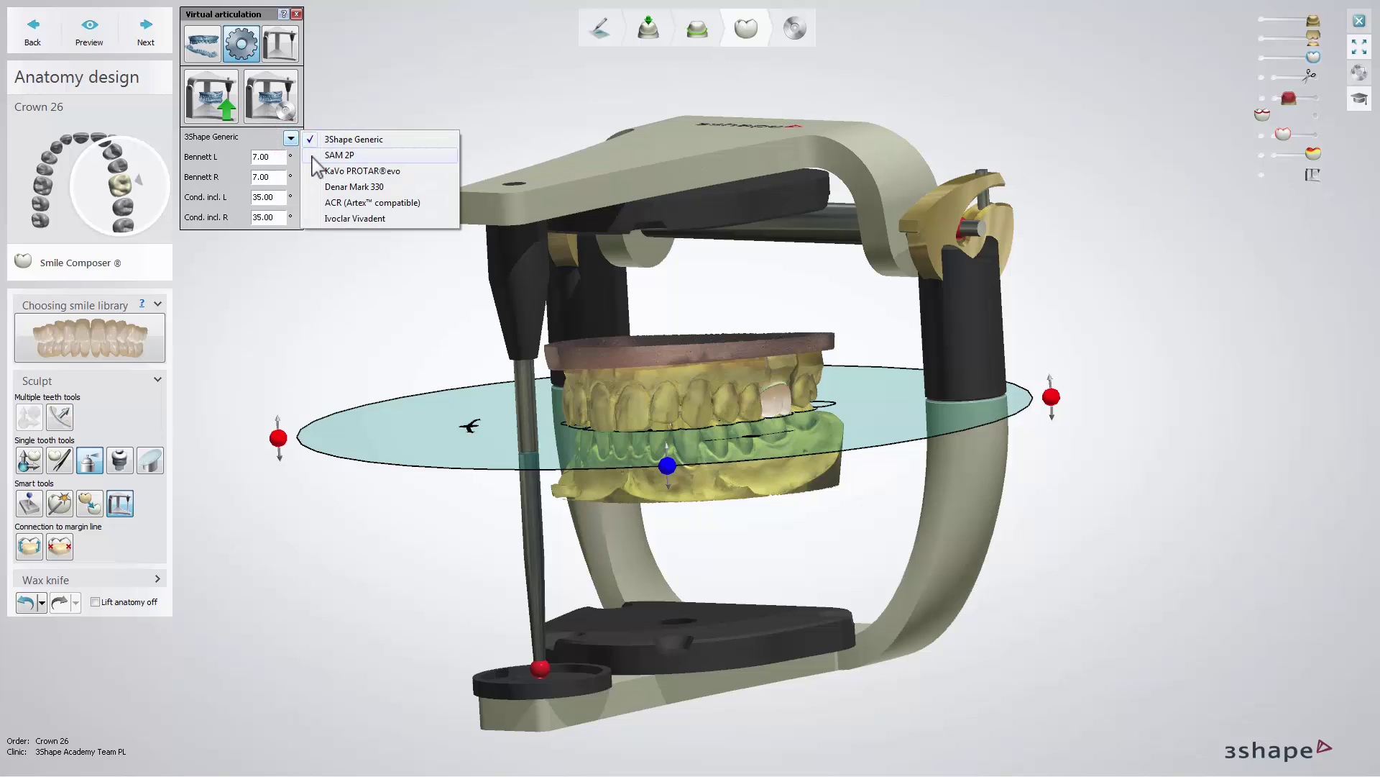
pyautogui.press('Escape')
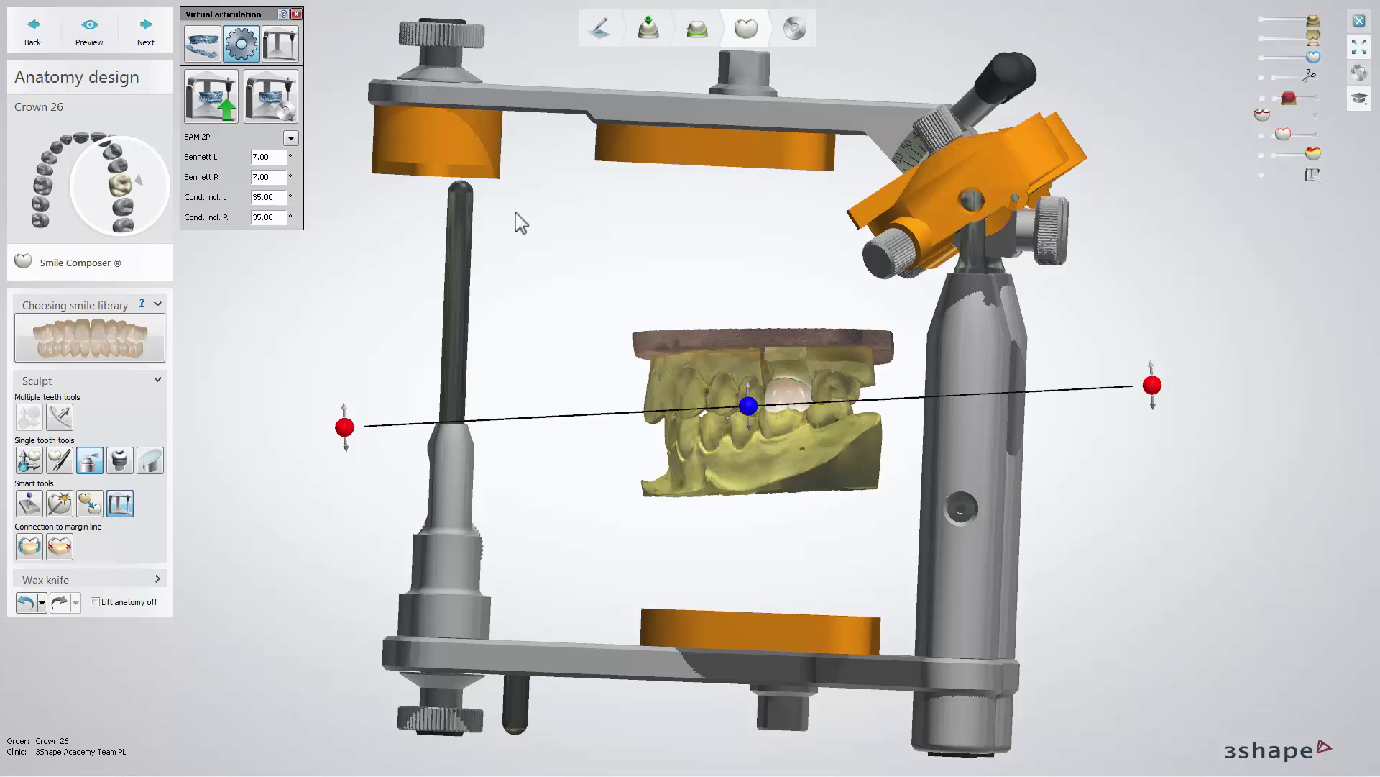
pyautogui.moveTo(1152, 388); pyautogui.dragTo(1160, 379)
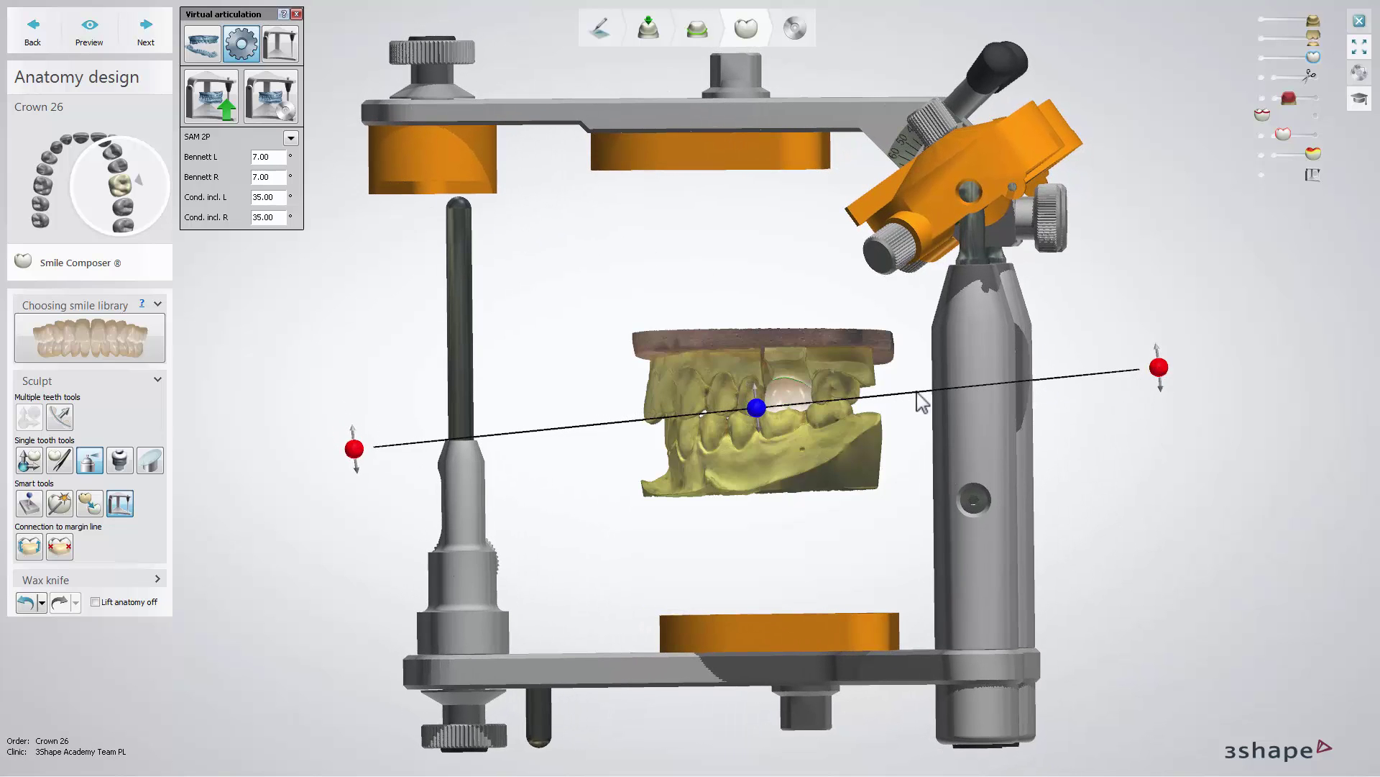
pyautogui.moveTo(757, 404); pyautogui.dragTo(750, 408)
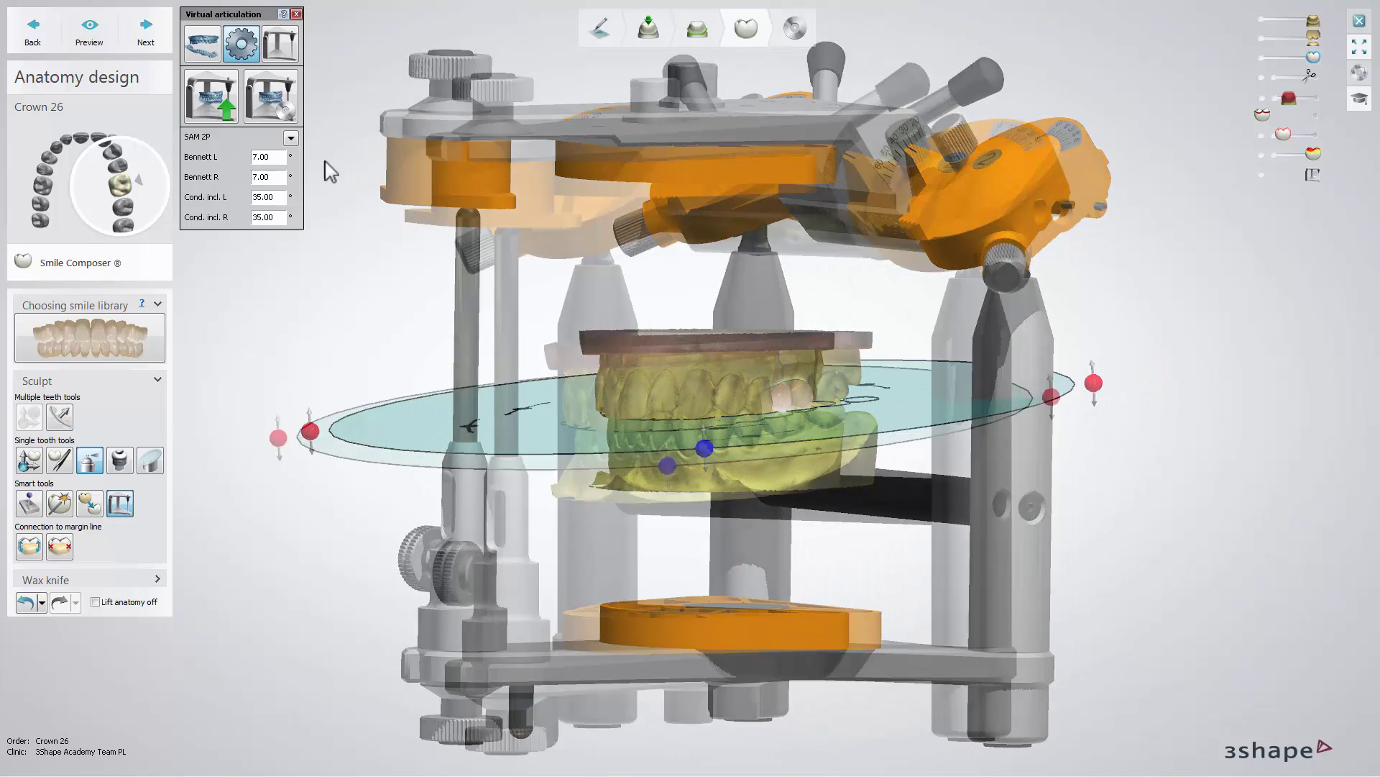
# - Review the Auto placement options and Bennett value, then show movement settings, all at 0.00 mm
pyautogui.click(213, 101)
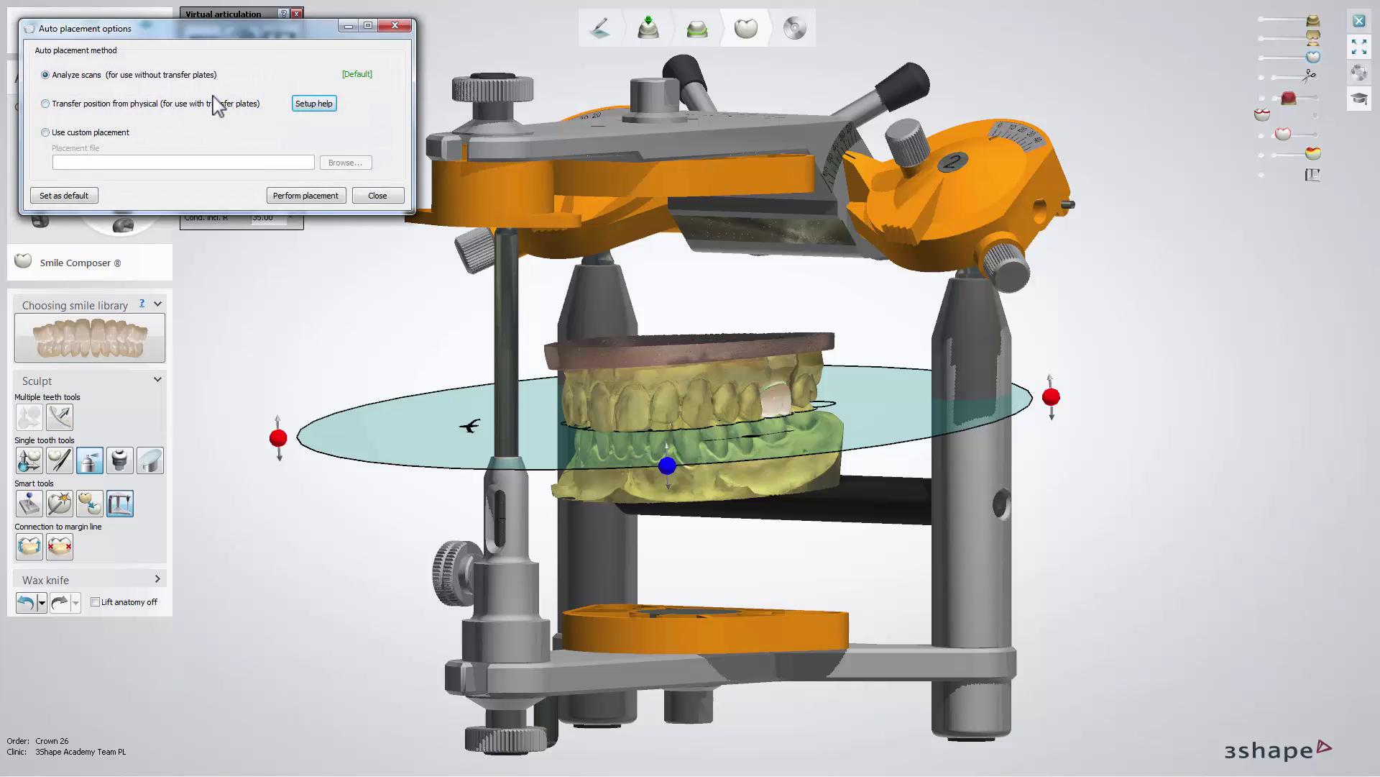
pyautogui.click(308, 196)
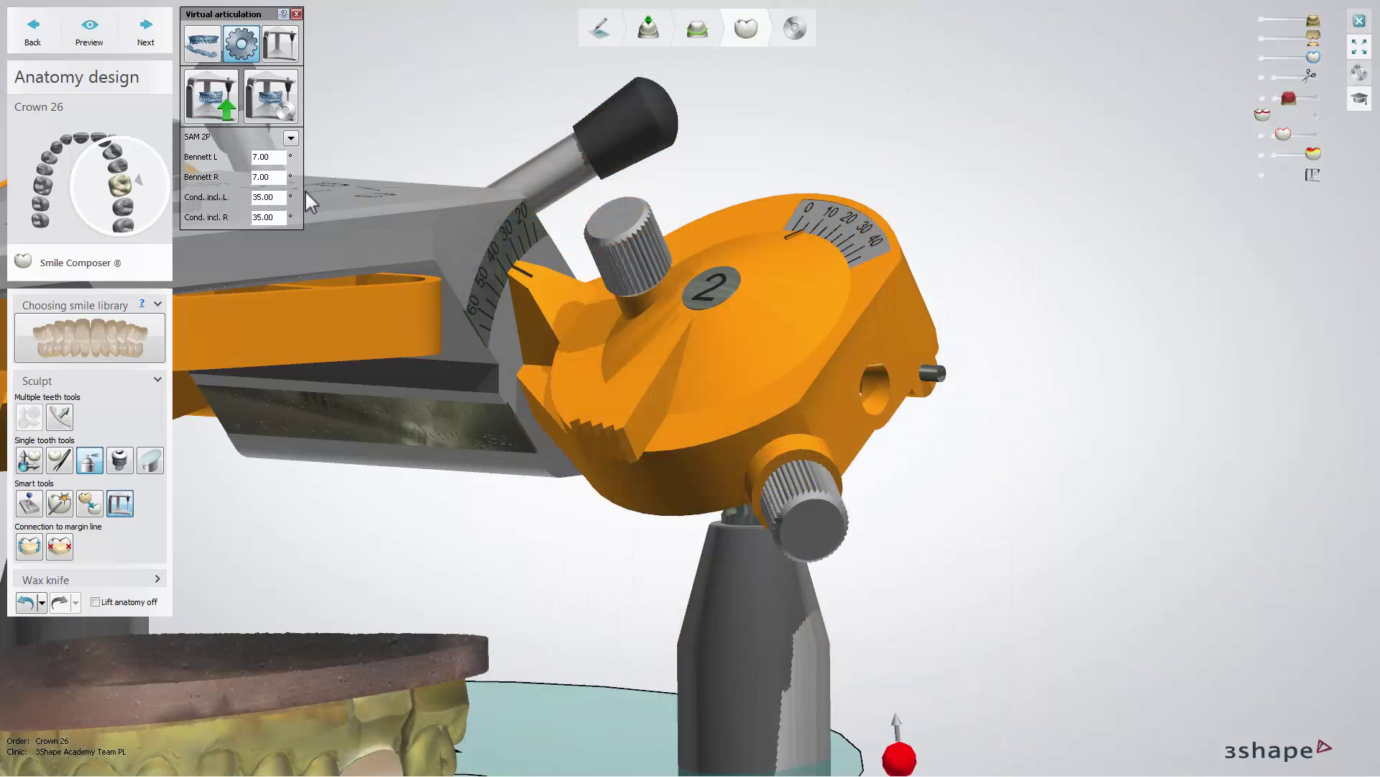
pyautogui.click(280, 155)
pyautogui.moveTo(280, 156); pyautogui.dragTo(282, 202)
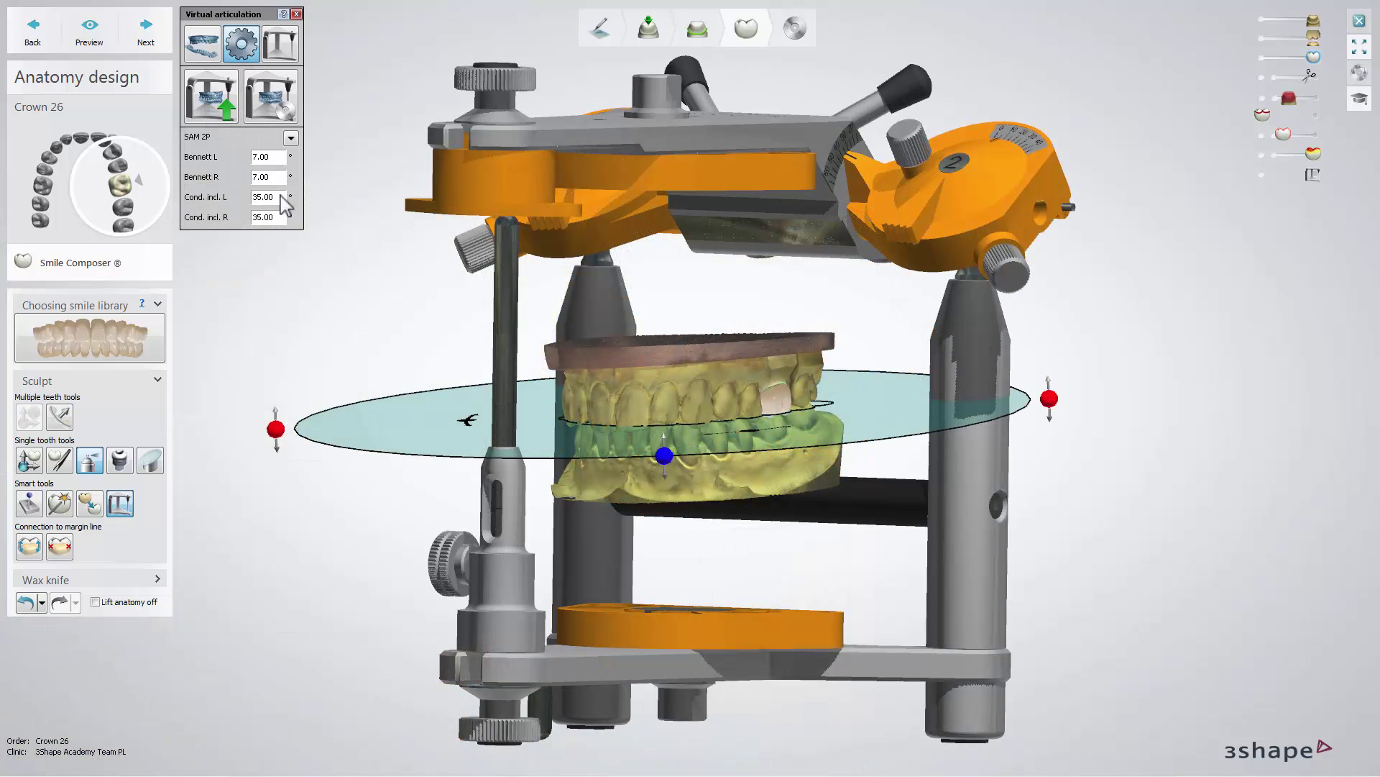
pyautogui.click(281, 45)
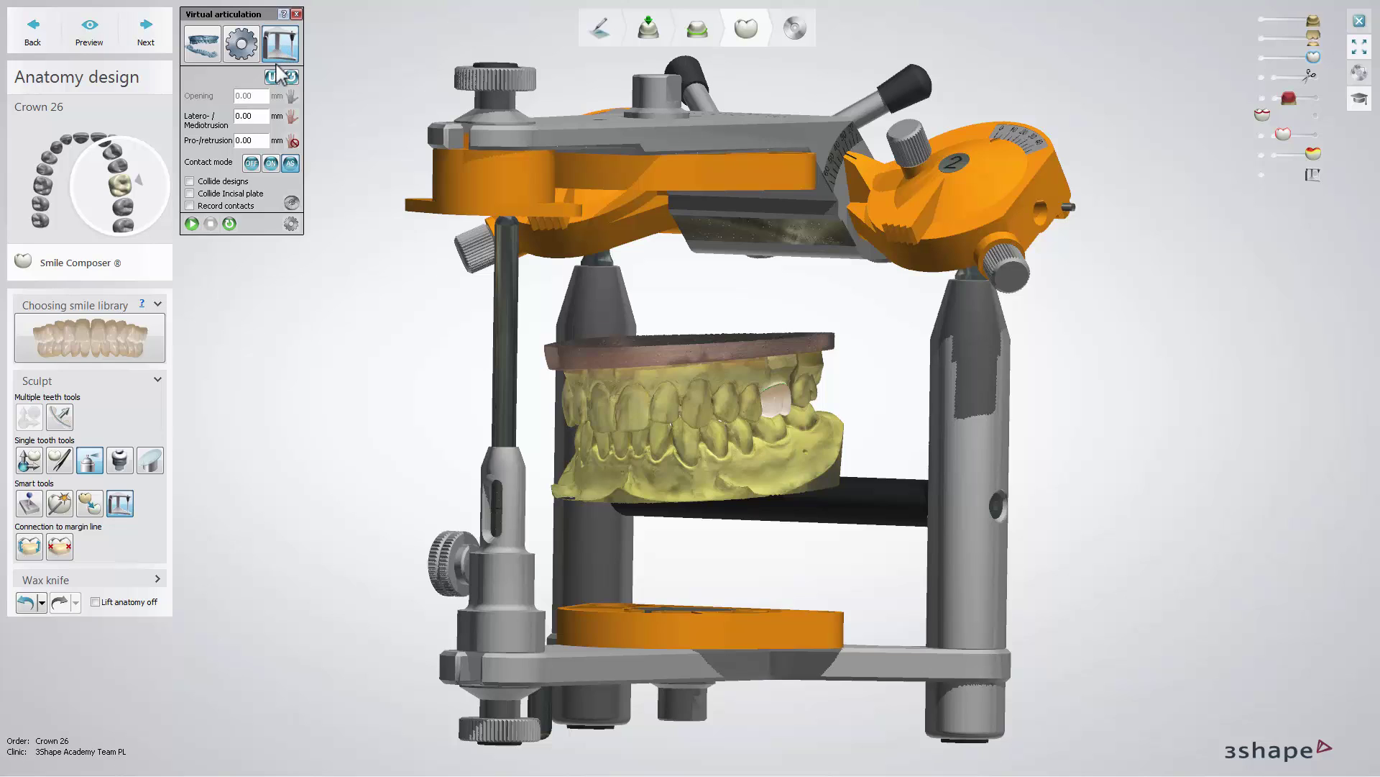
# - Turn Contact mode ON and enable Record contacts
pyautogui.click(272, 78)
pyautogui.click(291, 76)
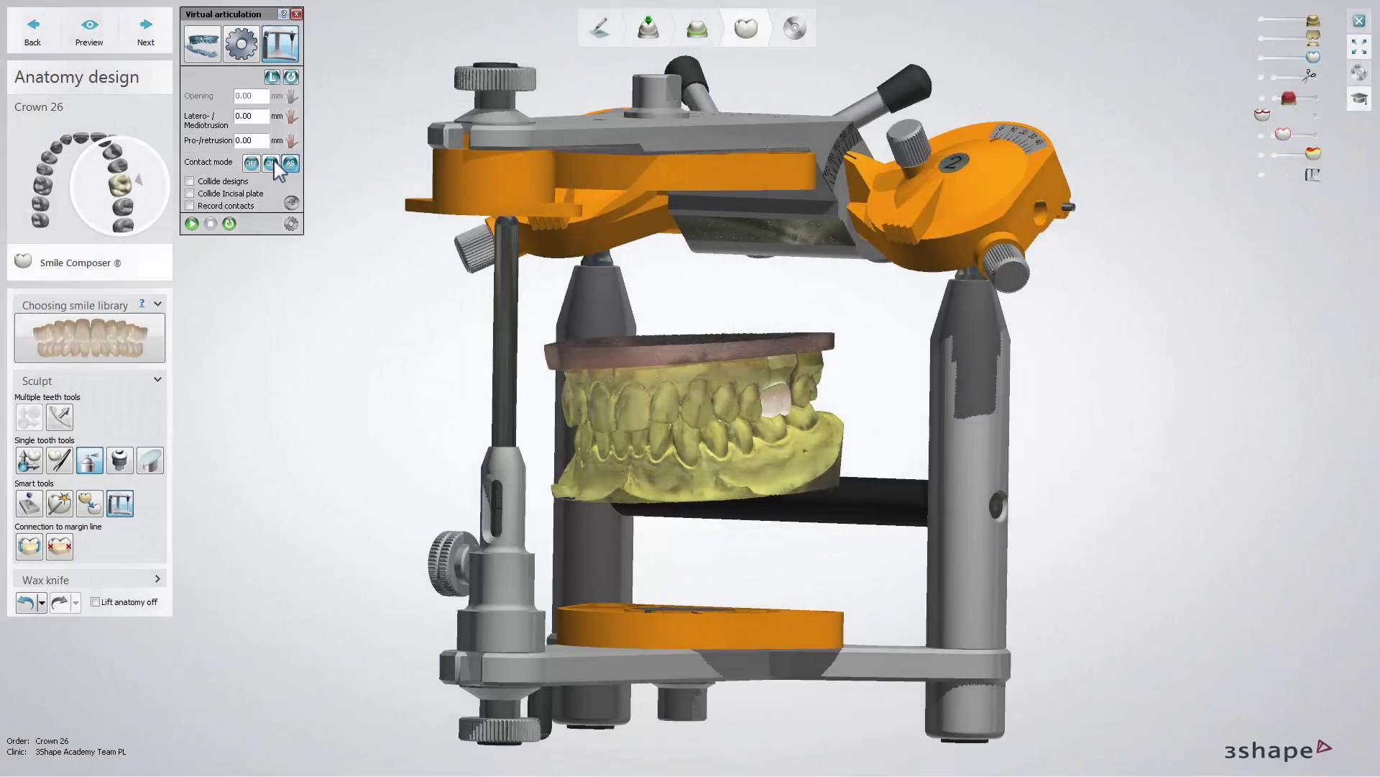
pyautogui.click(271, 163)
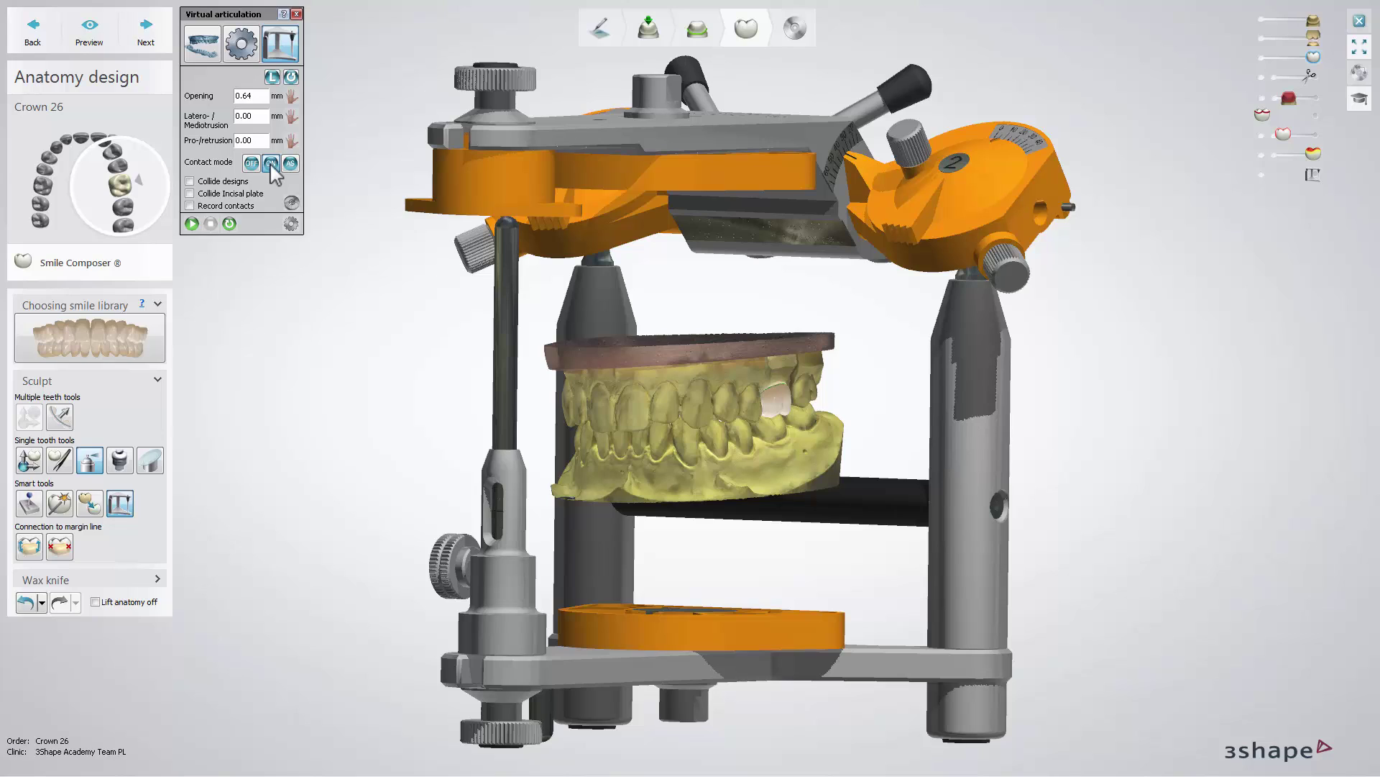
pyautogui.click(190, 207)
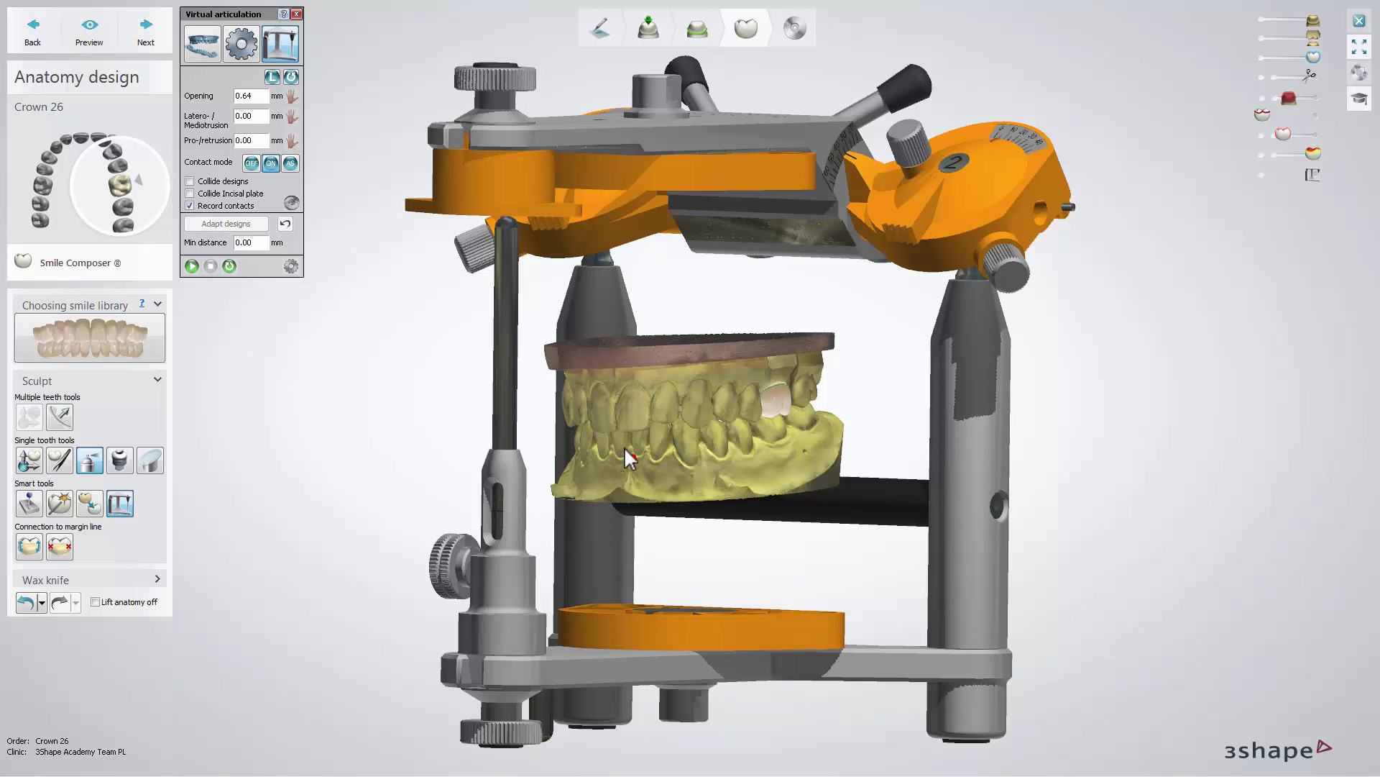
# - Open the bite manually, then play and stop the articulator movement simulation
pyautogui.moveTo(656, 472); pyautogui.dragTo(615, 477)
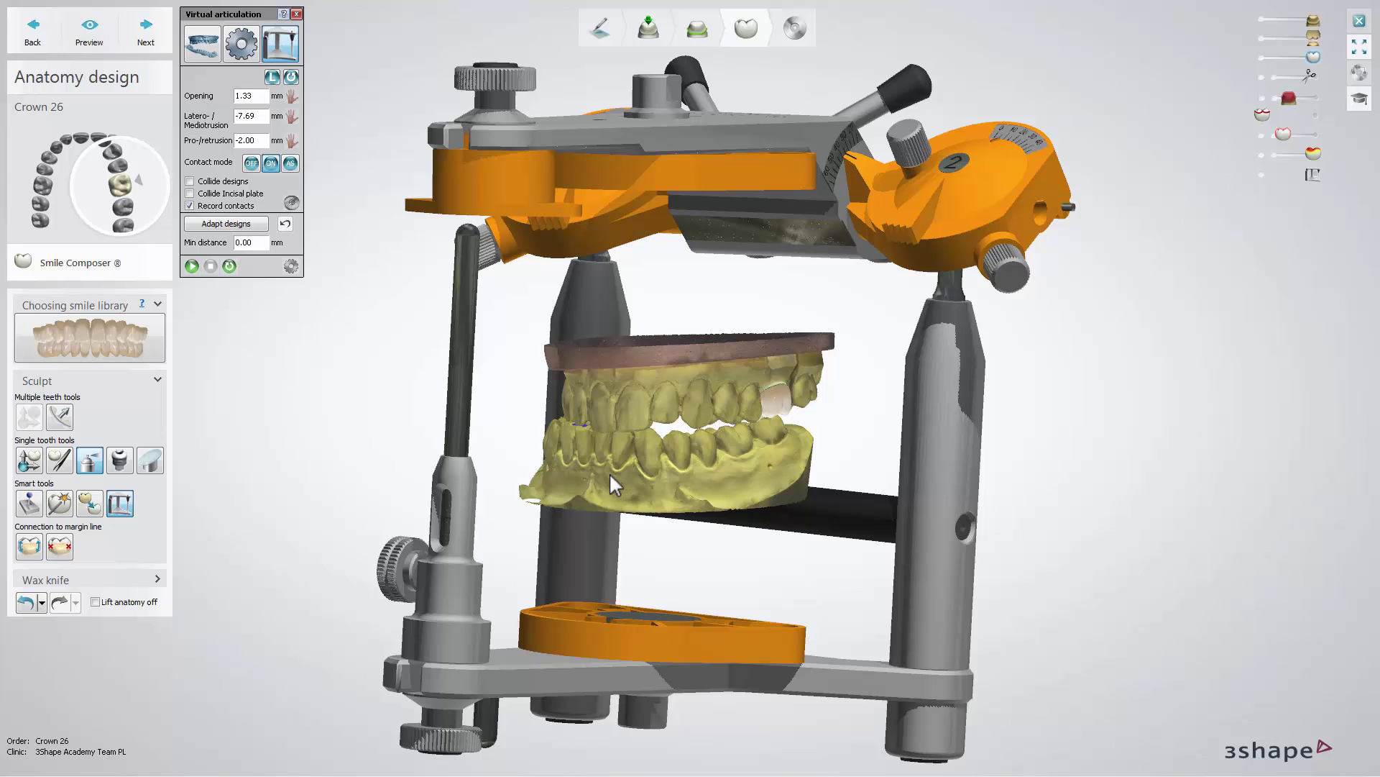
pyautogui.click(192, 266)
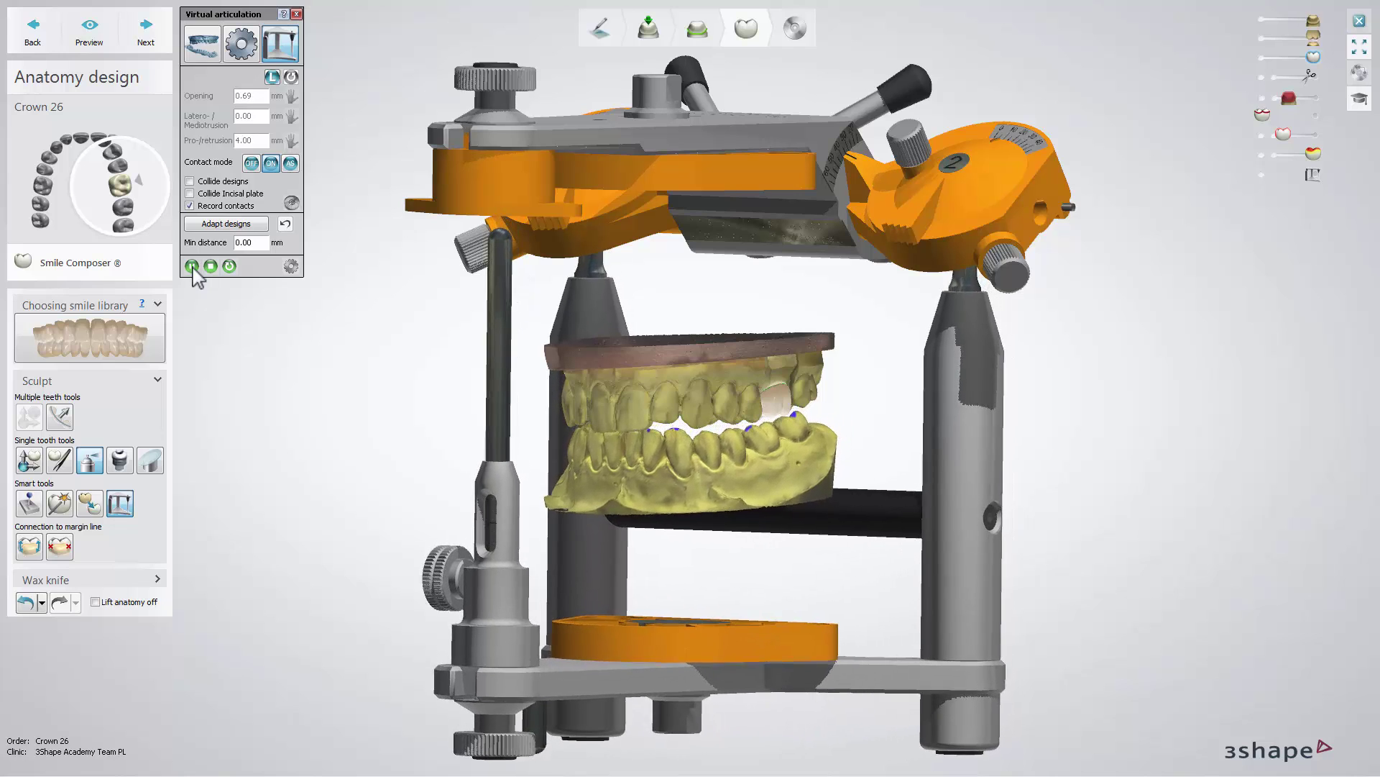
pyautogui.click(192, 266)
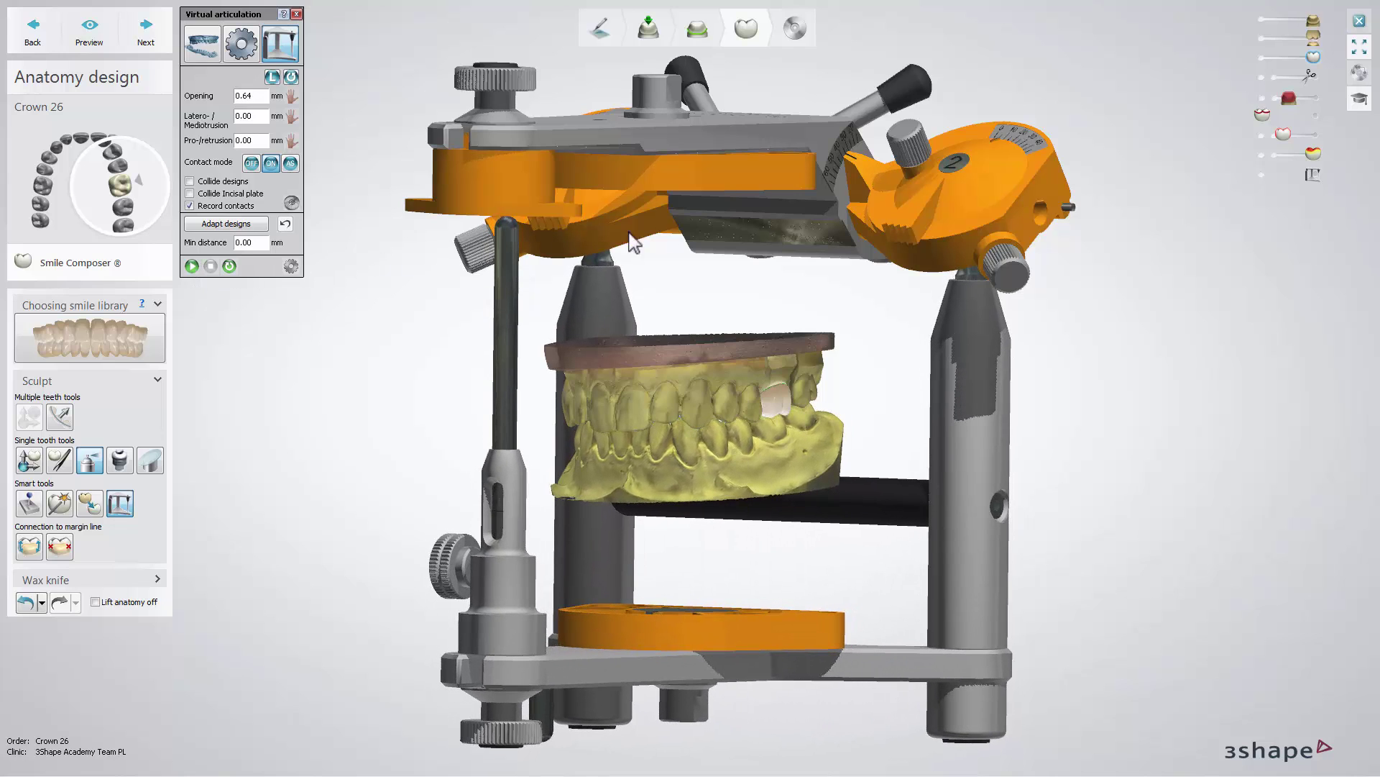
# - Hide the articulator and opposing jaw, adapt crown 26 to the recorded contacts, then replay the movement
pyautogui.moveTo(1296, 178); pyautogui.dragTo(1261, 176)
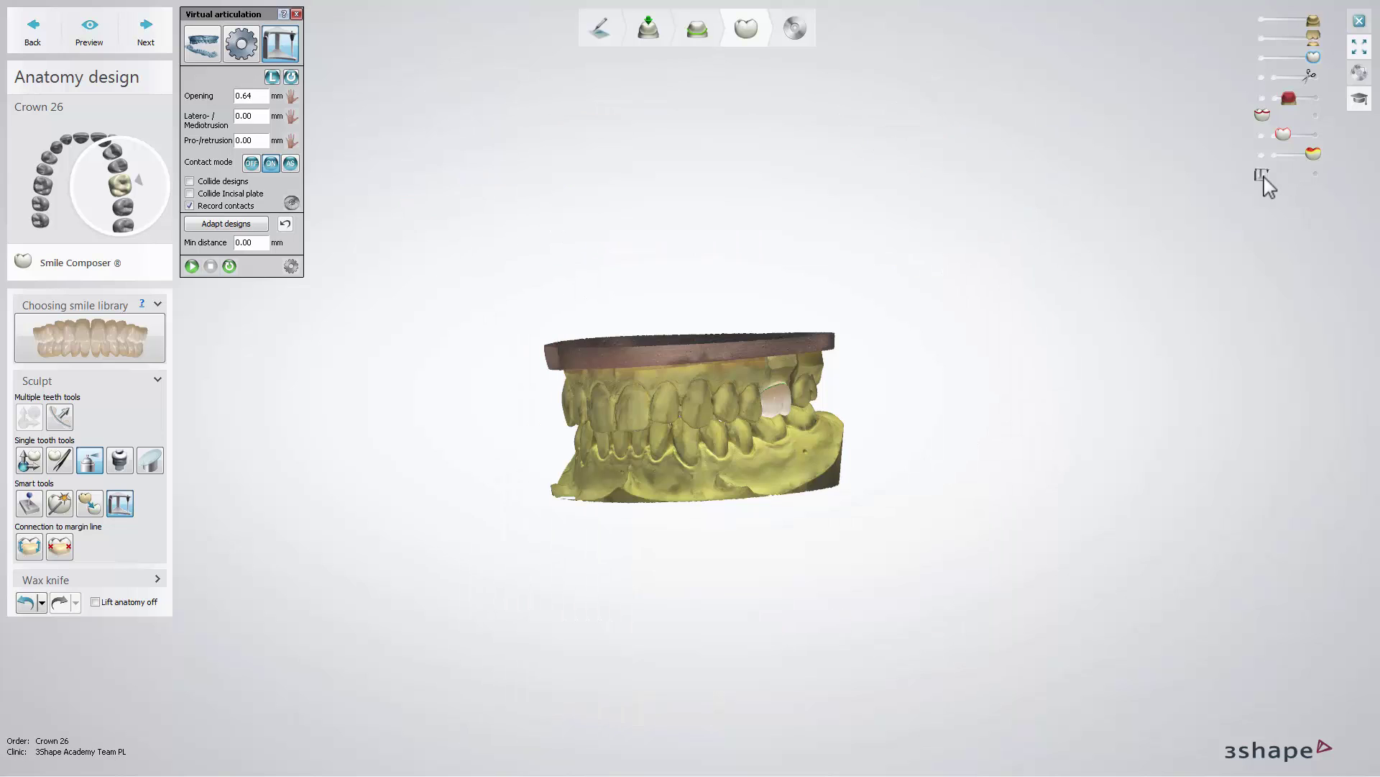
pyautogui.moveTo(1313, 37); pyautogui.dragTo(1264, 41)
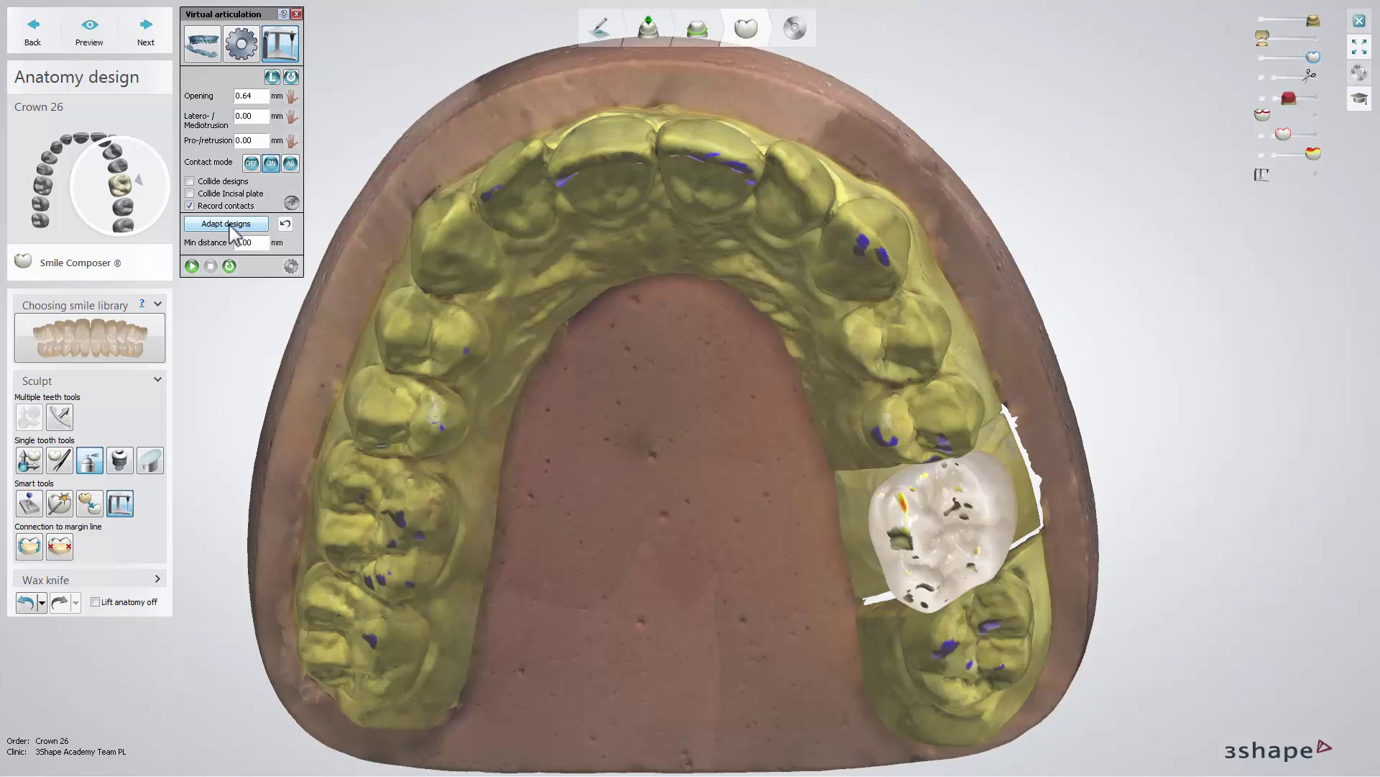
pyautogui.click(230, 229)
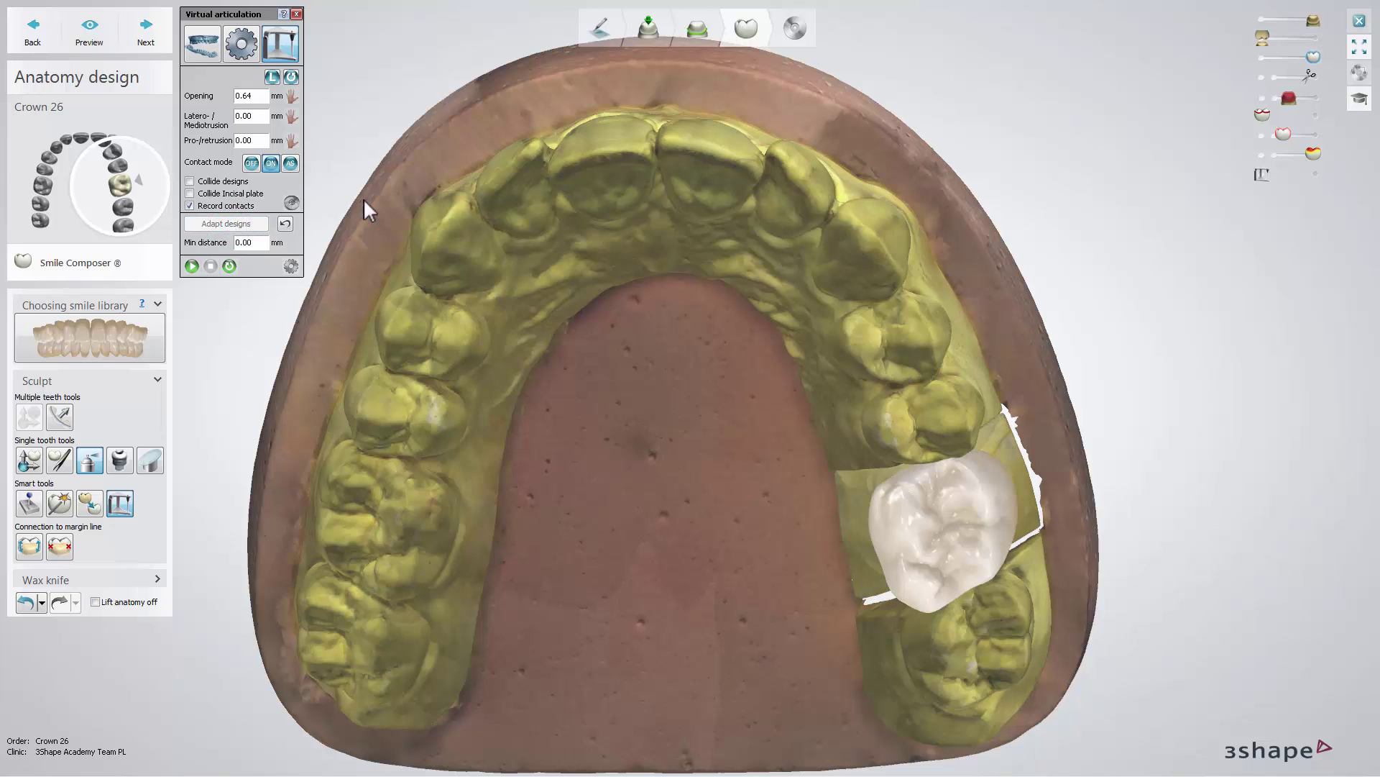
pyautogui.moveTo(1262, 36); pyautogui.dragTo(1306, 38)
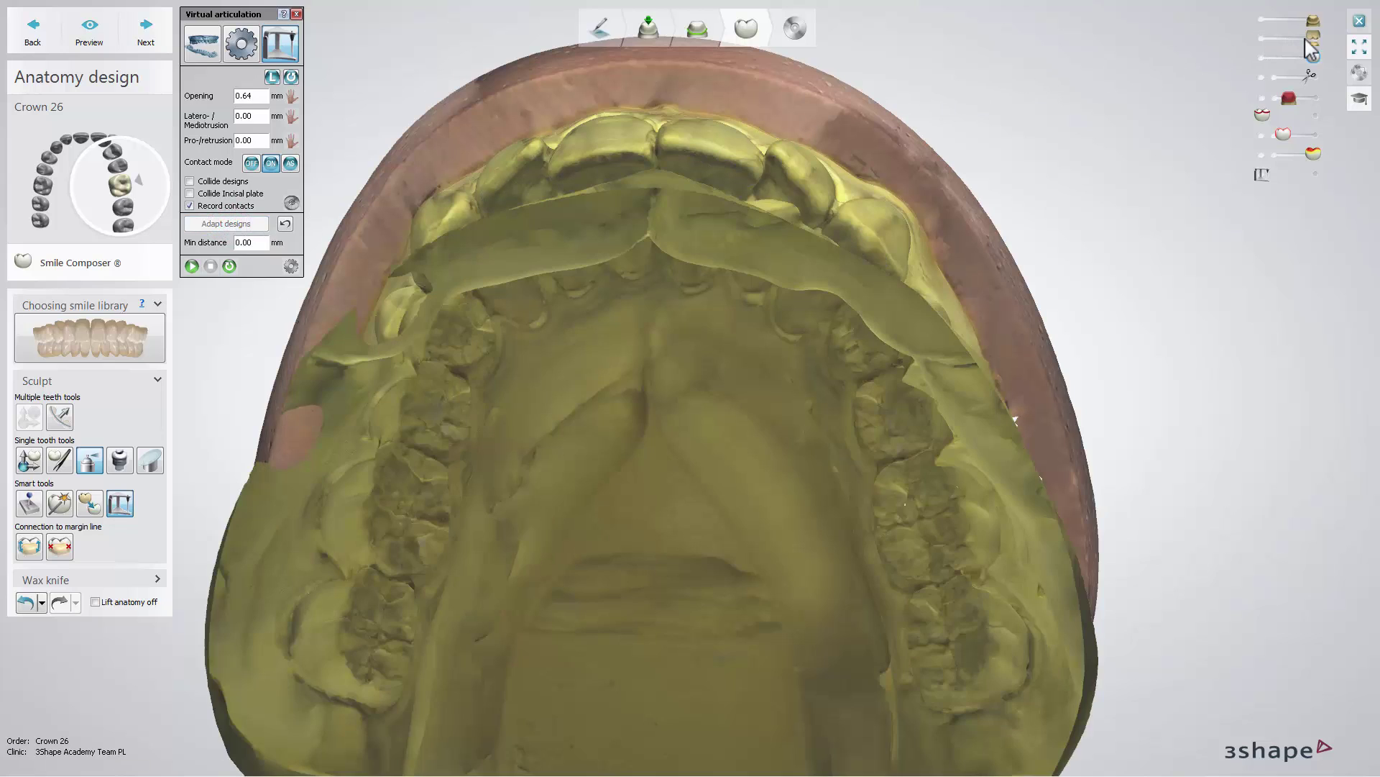
pyautogui.click(192, 266)
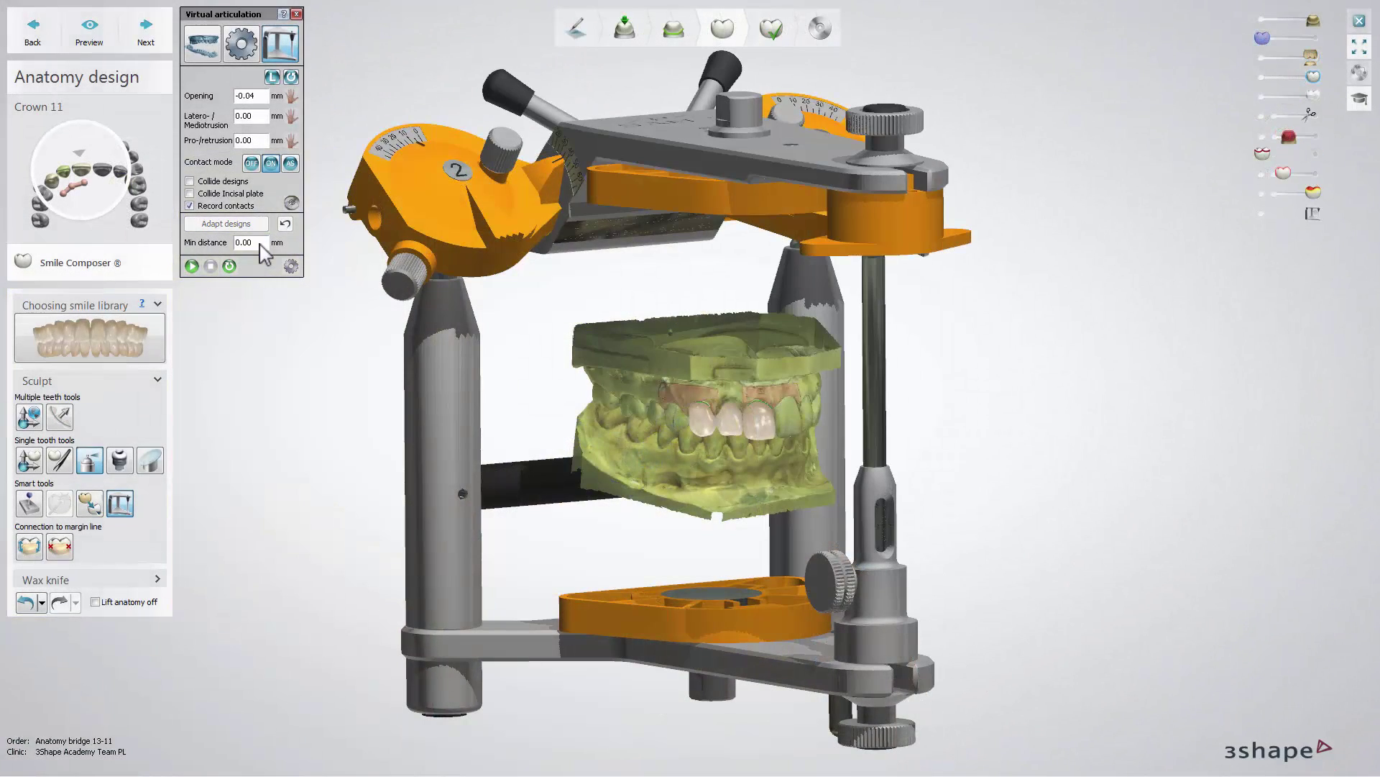
# - Enable Collide designs, run the movement, adapt the 13–11 bridge, and show contacts as a colour map
pyautogui.click(189, 181)
pyautogui.click(192, 266)
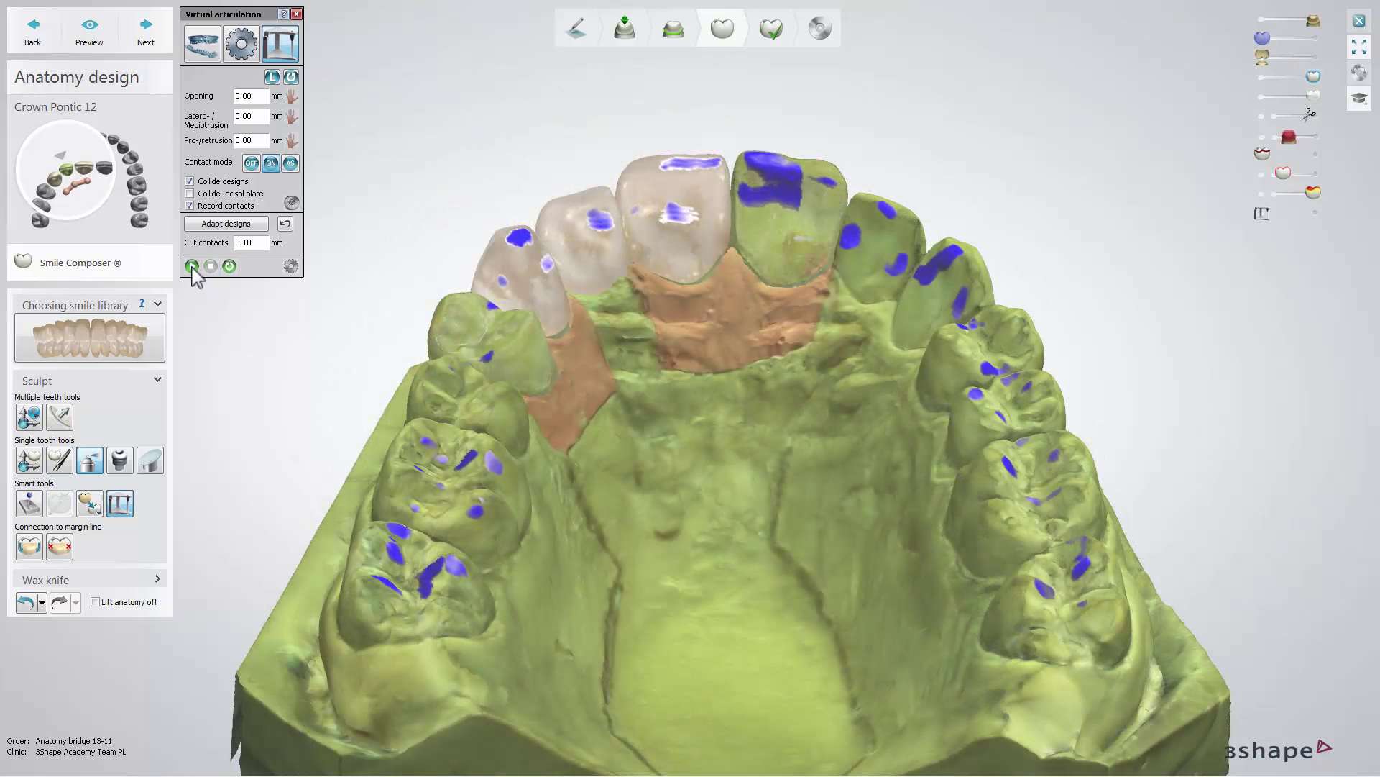
pyautogui.click(226, 223)
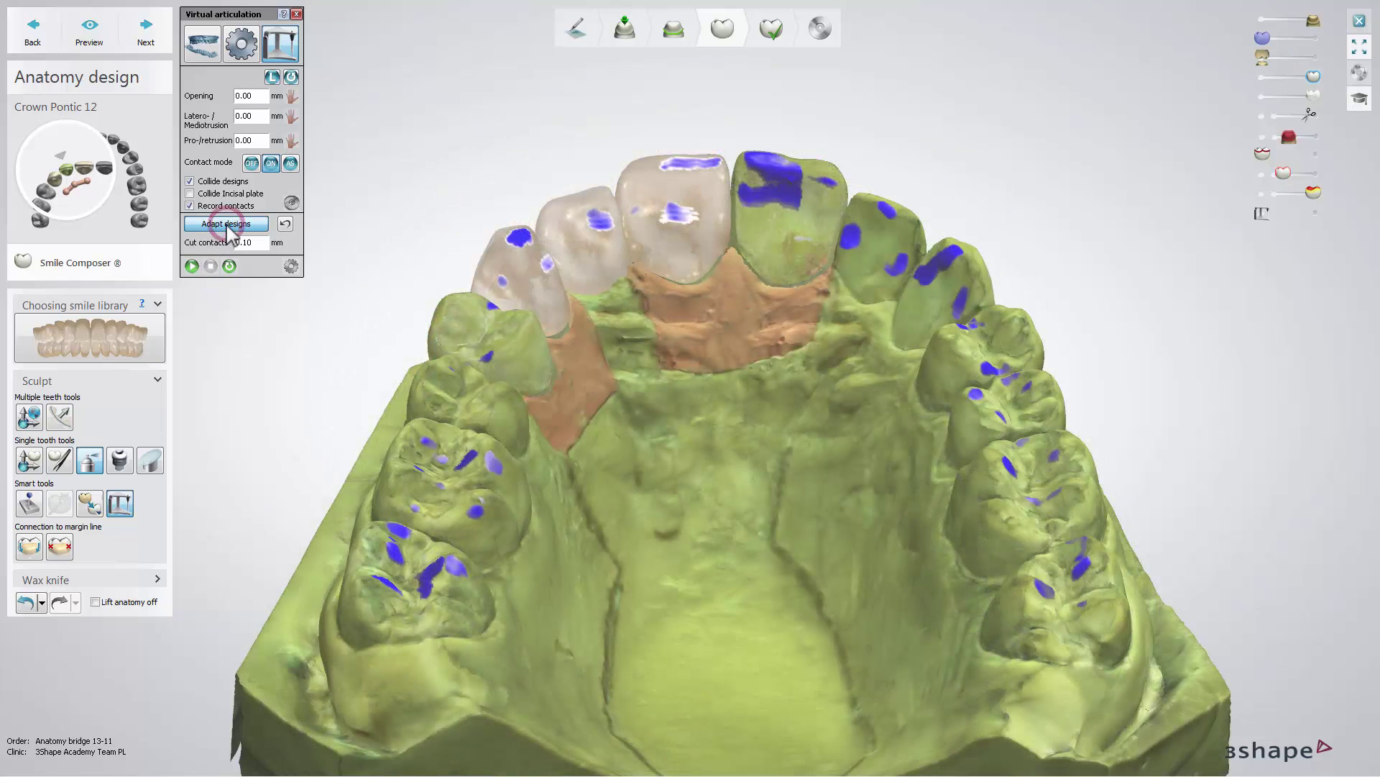
pyautogui.click(192, 266)
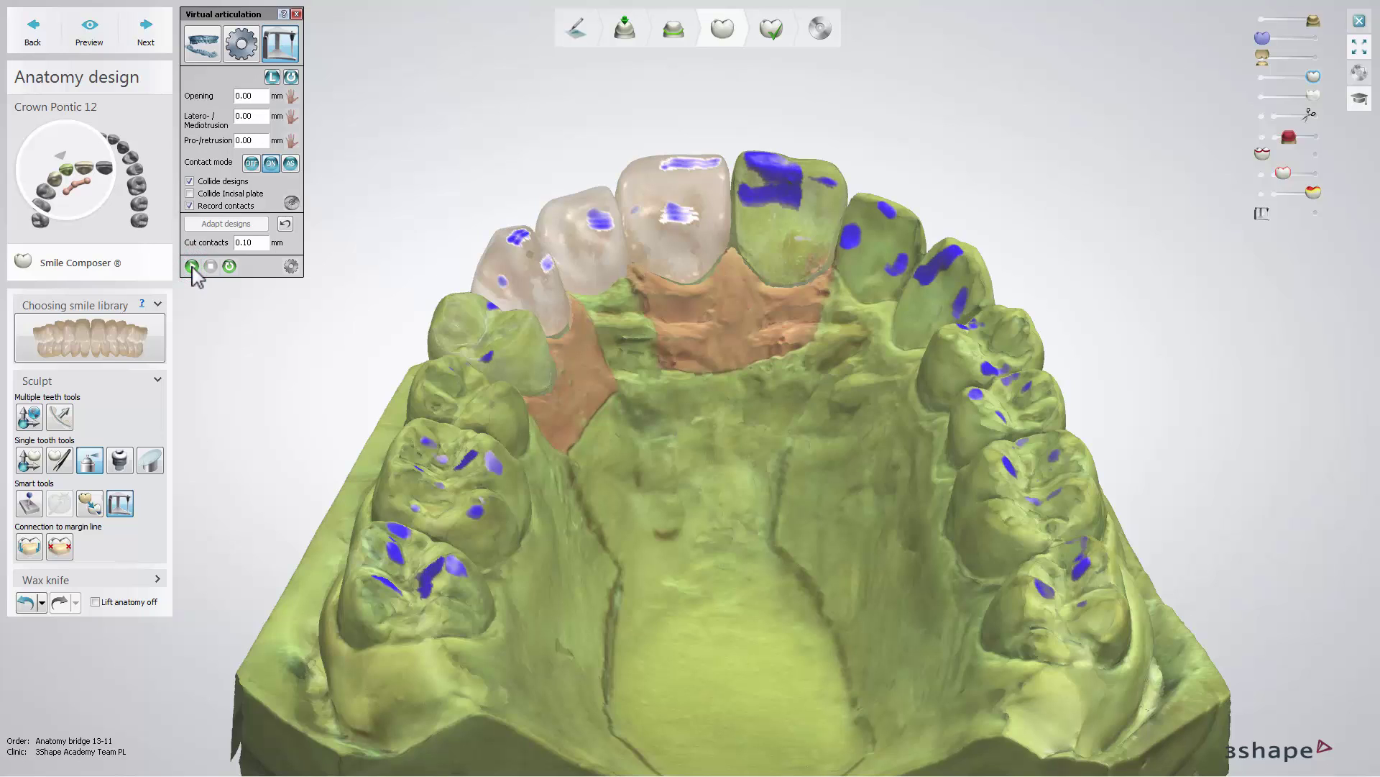
pyautogui.click(291, 202)
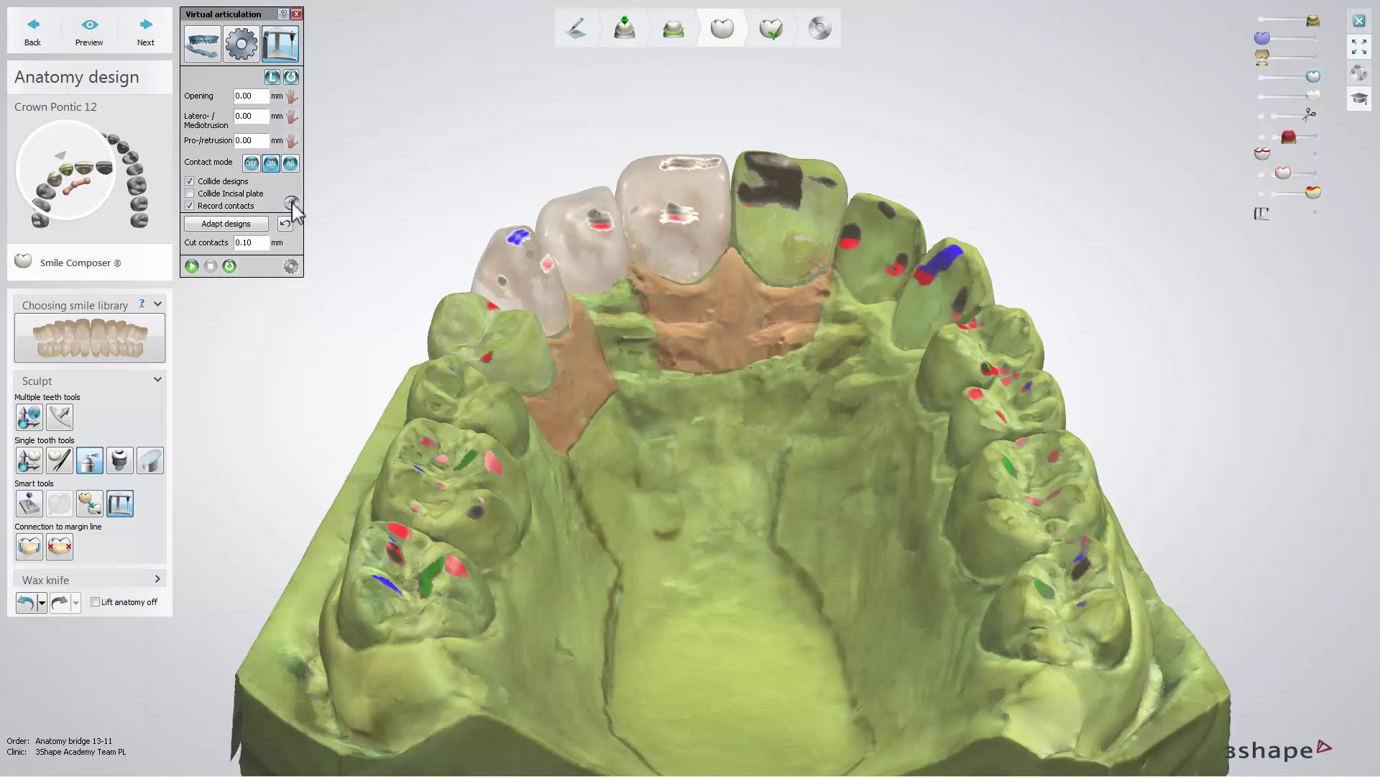